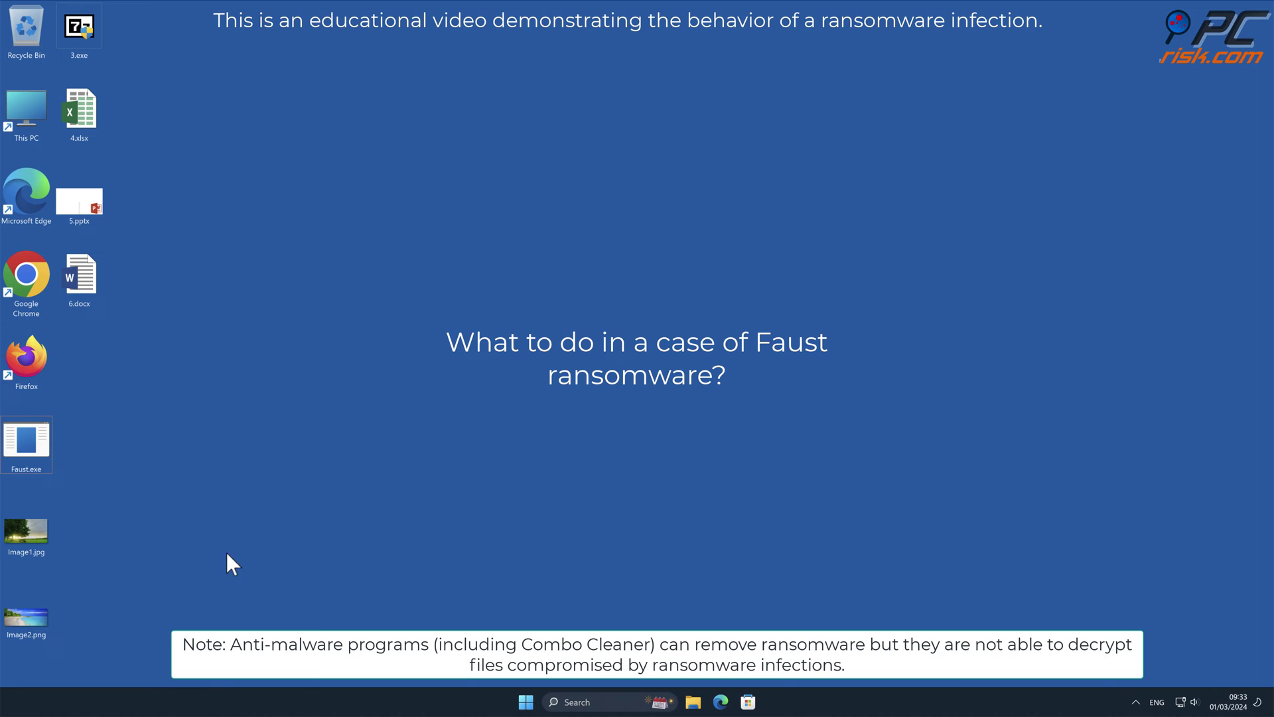
Preview Image2.png, then run Faust.exe as administrator and approve the UAC prompt.
double_click(31, 624)
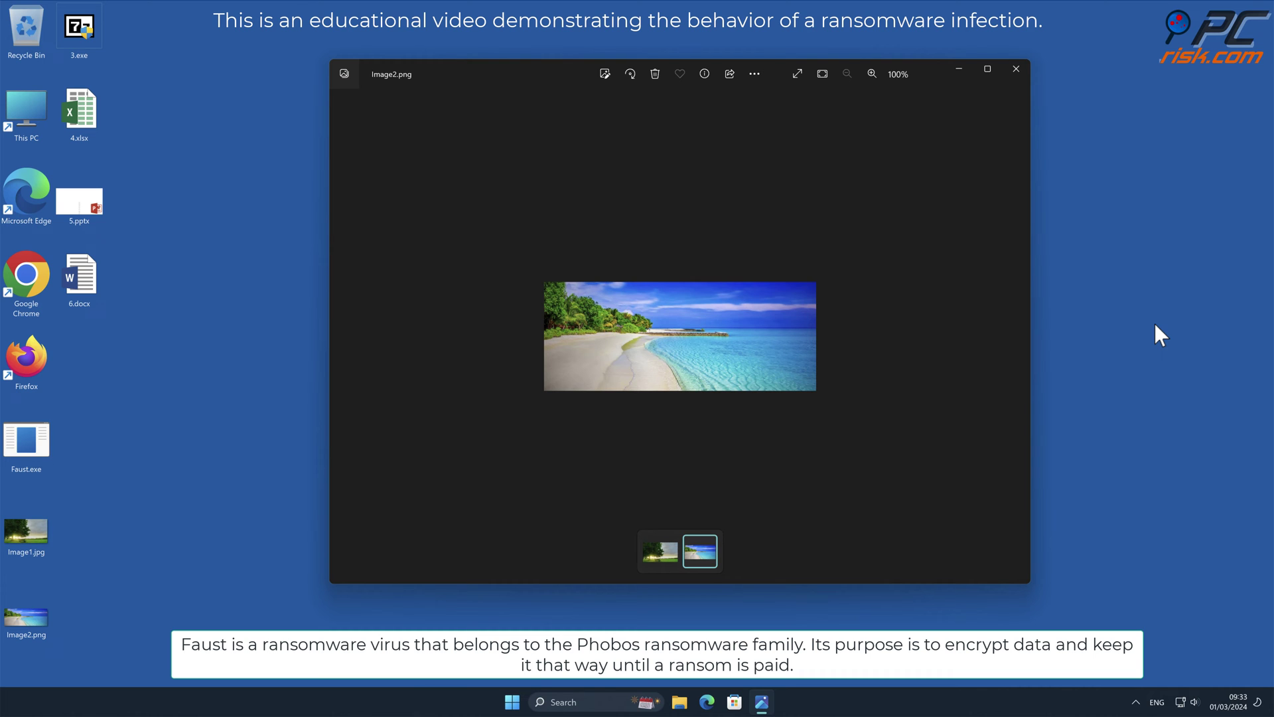
click(1011, 70)
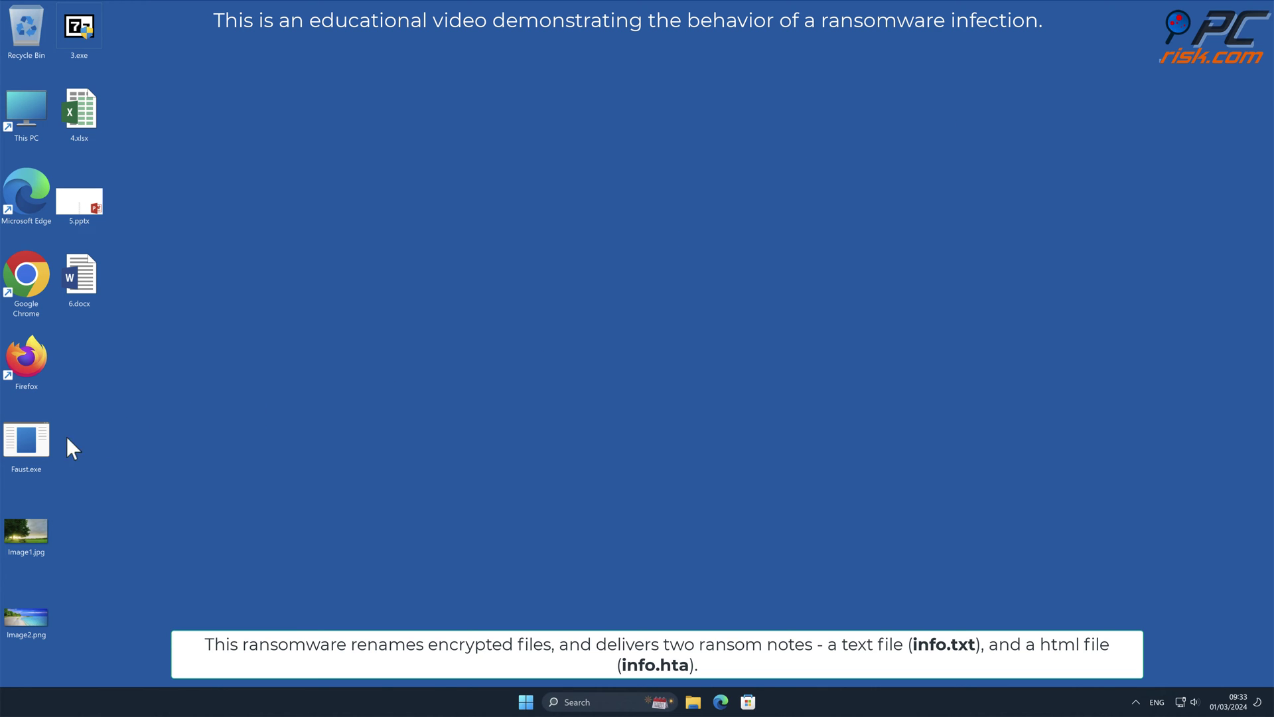
right_click(41, 445)
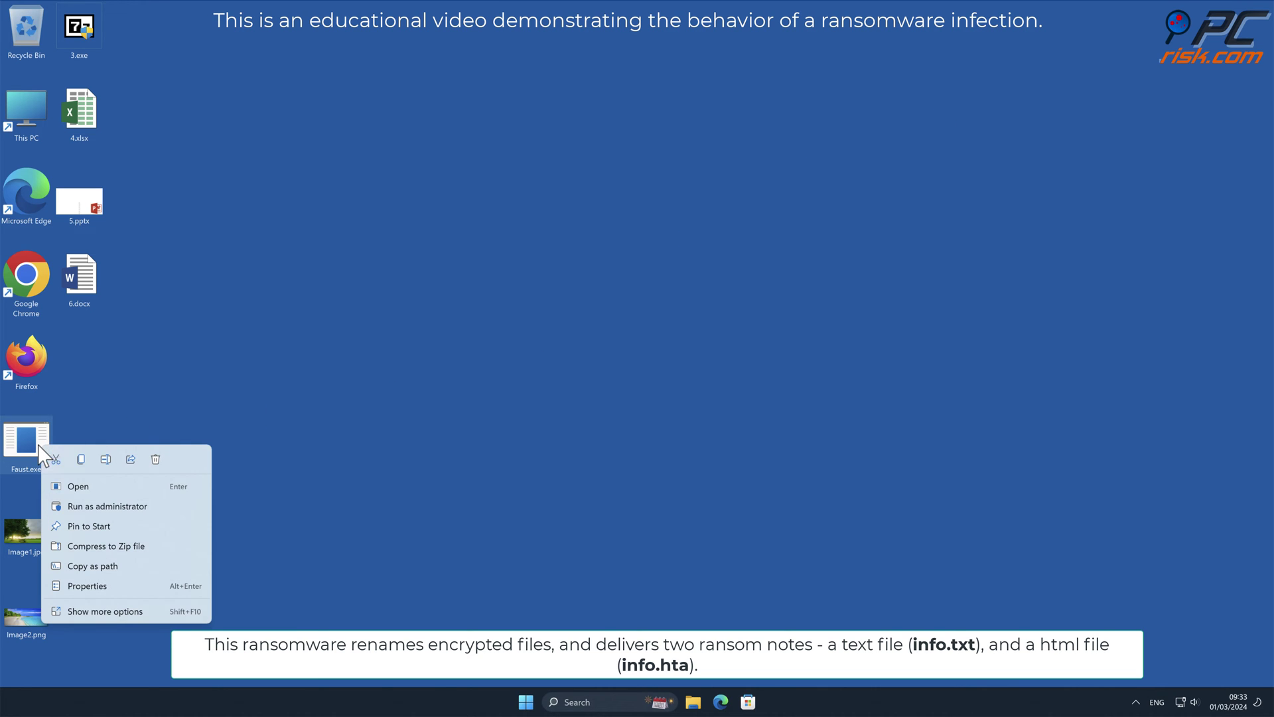
click(146, 507)
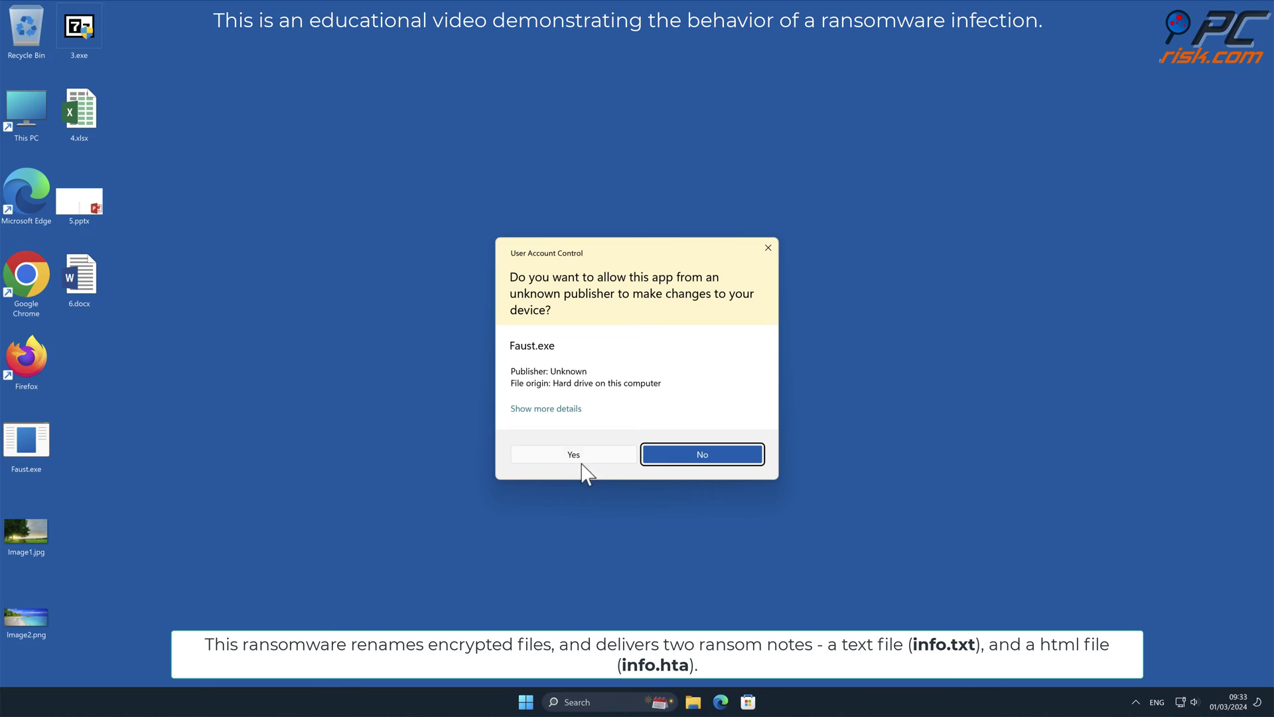
click(584, 458)
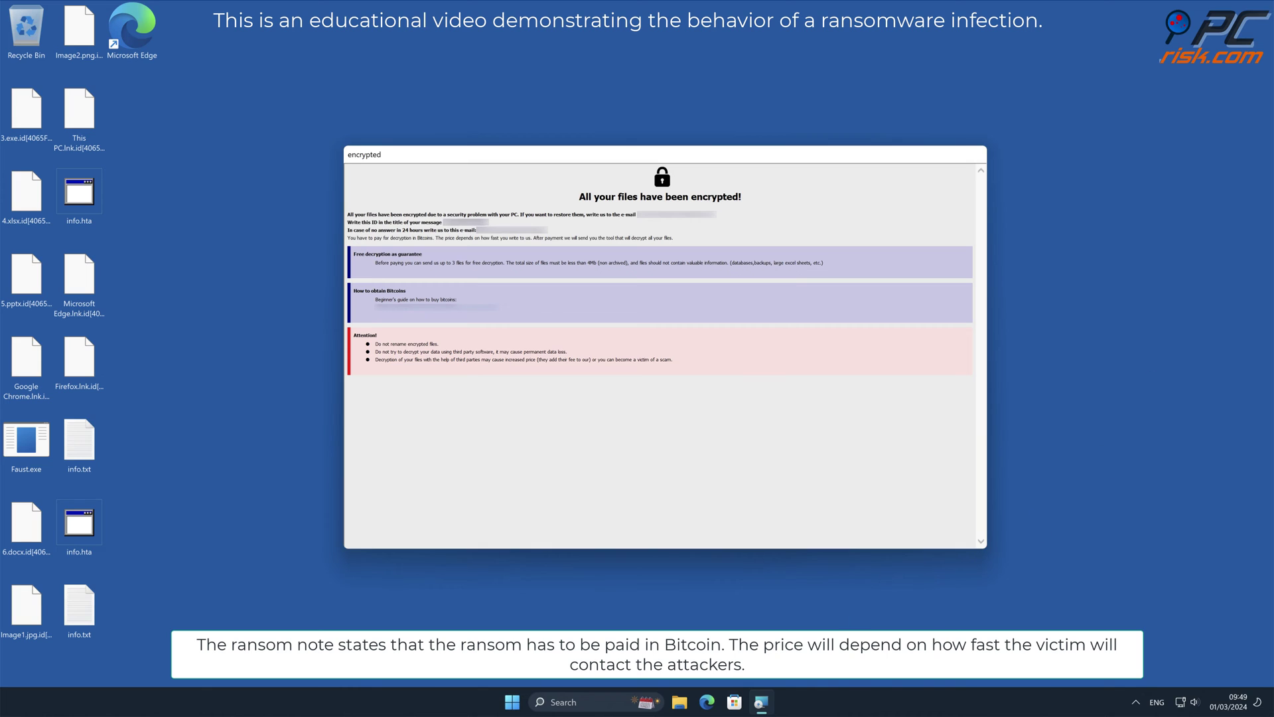
Close the HTA ransom note from the taskbar and deselect info.hta on the desktop.
click(762, 705)
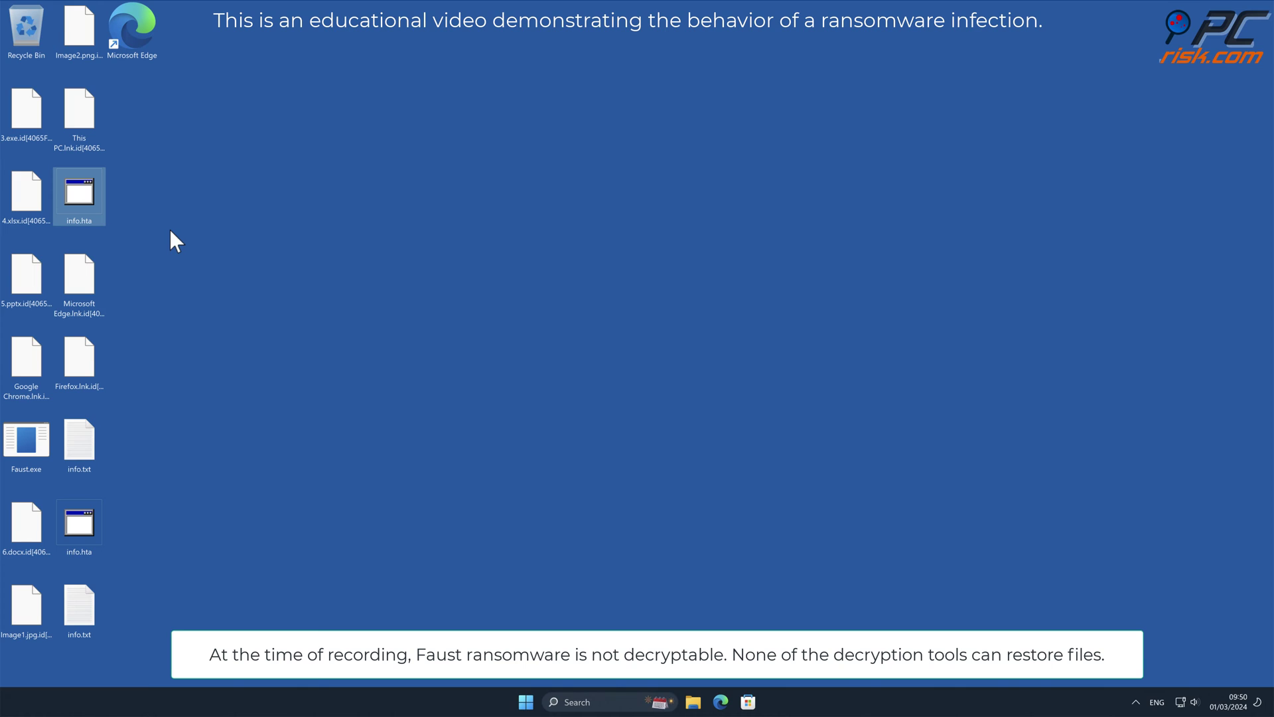
click(169, 229)
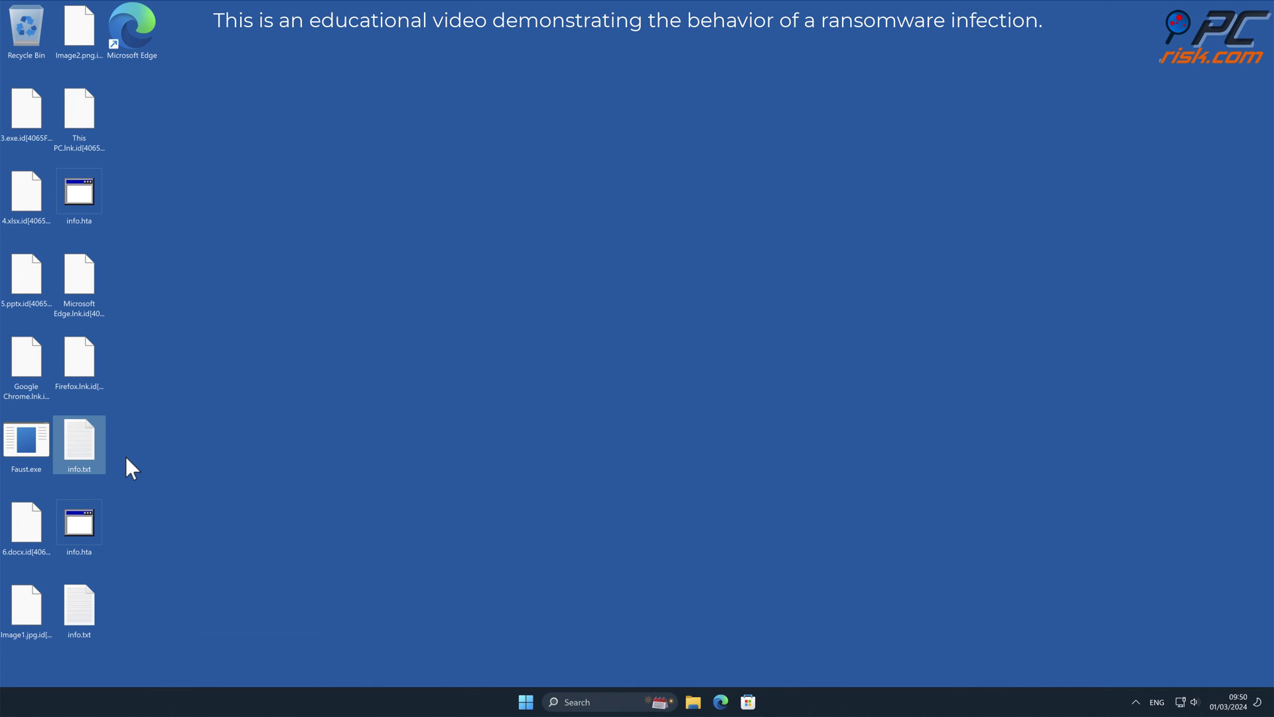
double_click(89, 456)
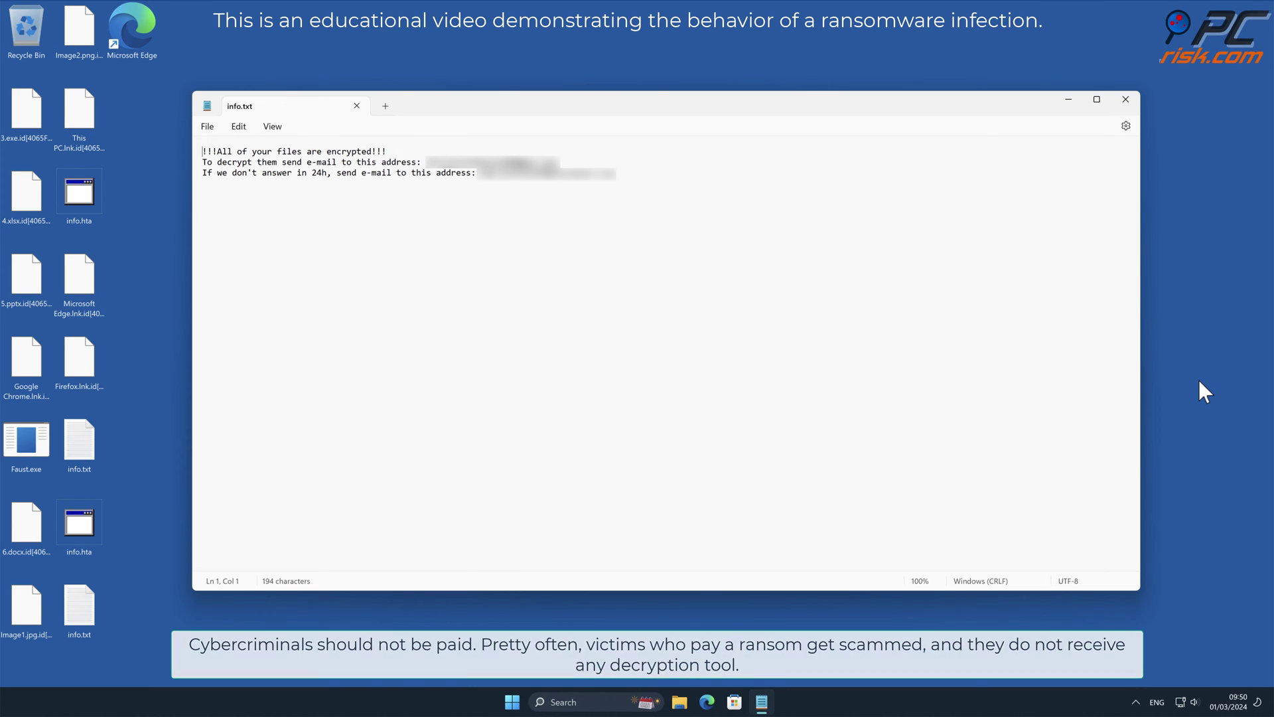
click(1128, 100)
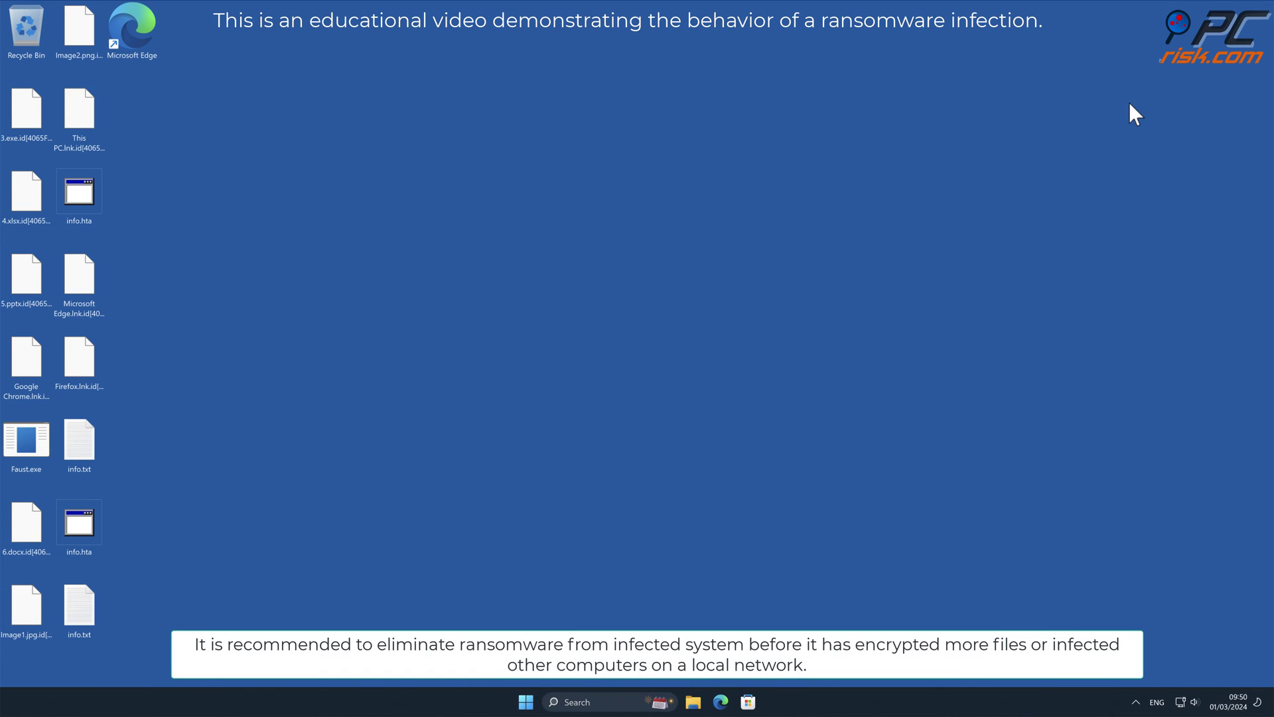
click(526, 702)
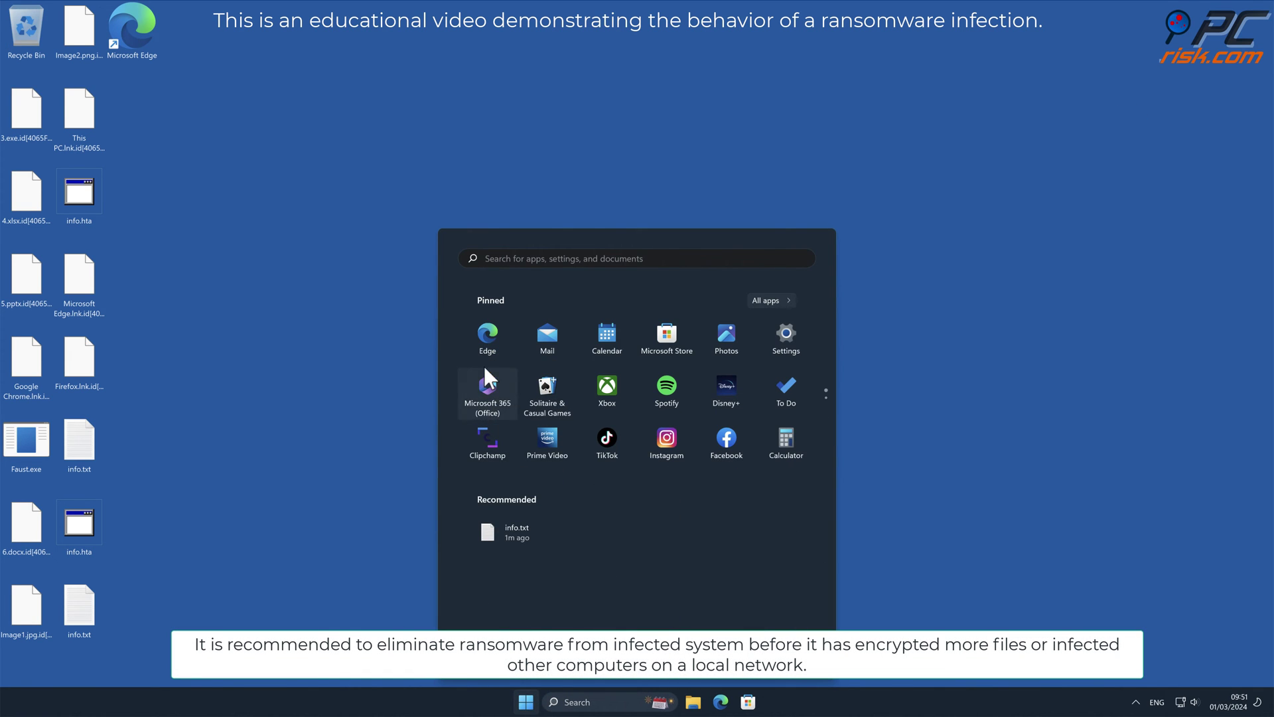
click(493, 340)
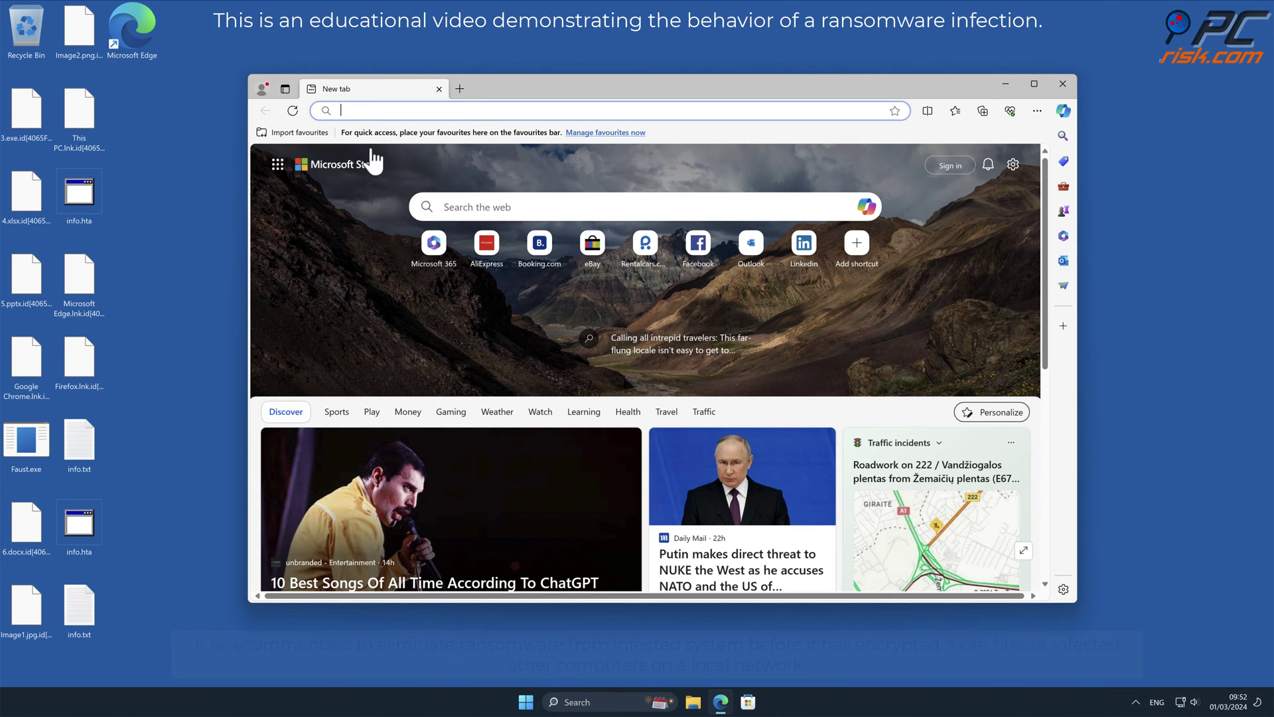
text(www.comb)
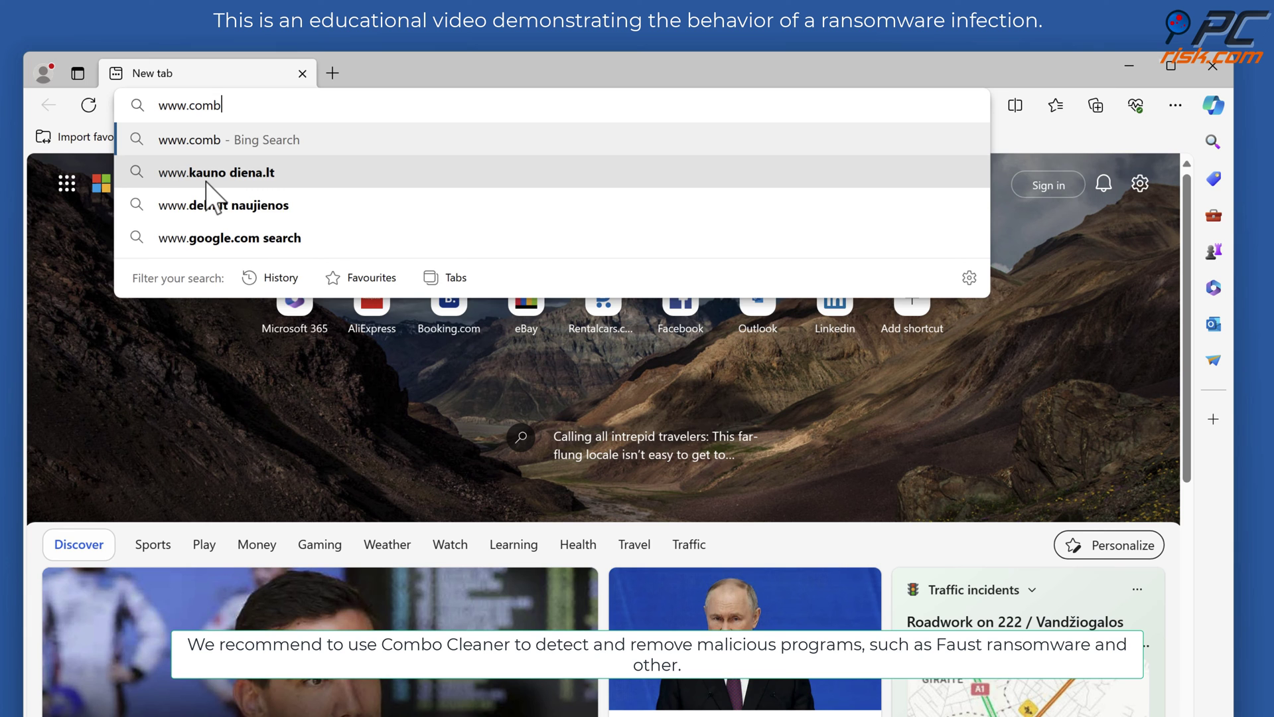
text(ocleaner.com)
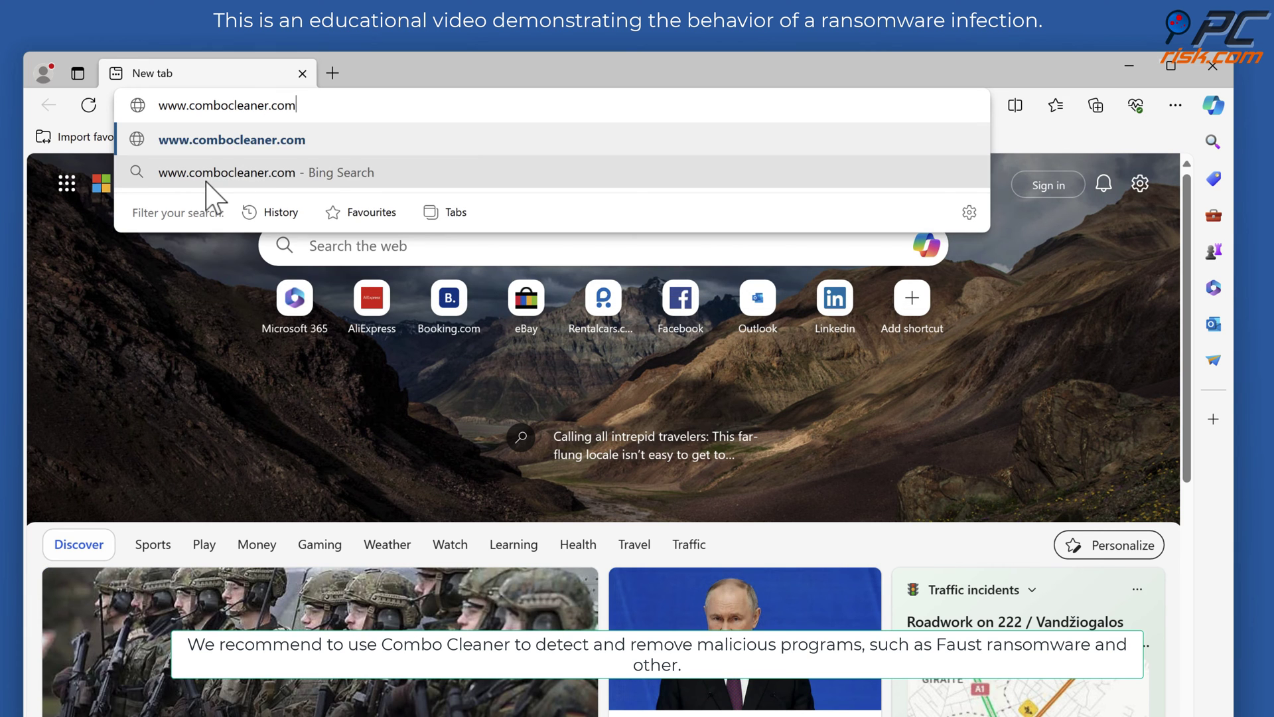
key(Return)
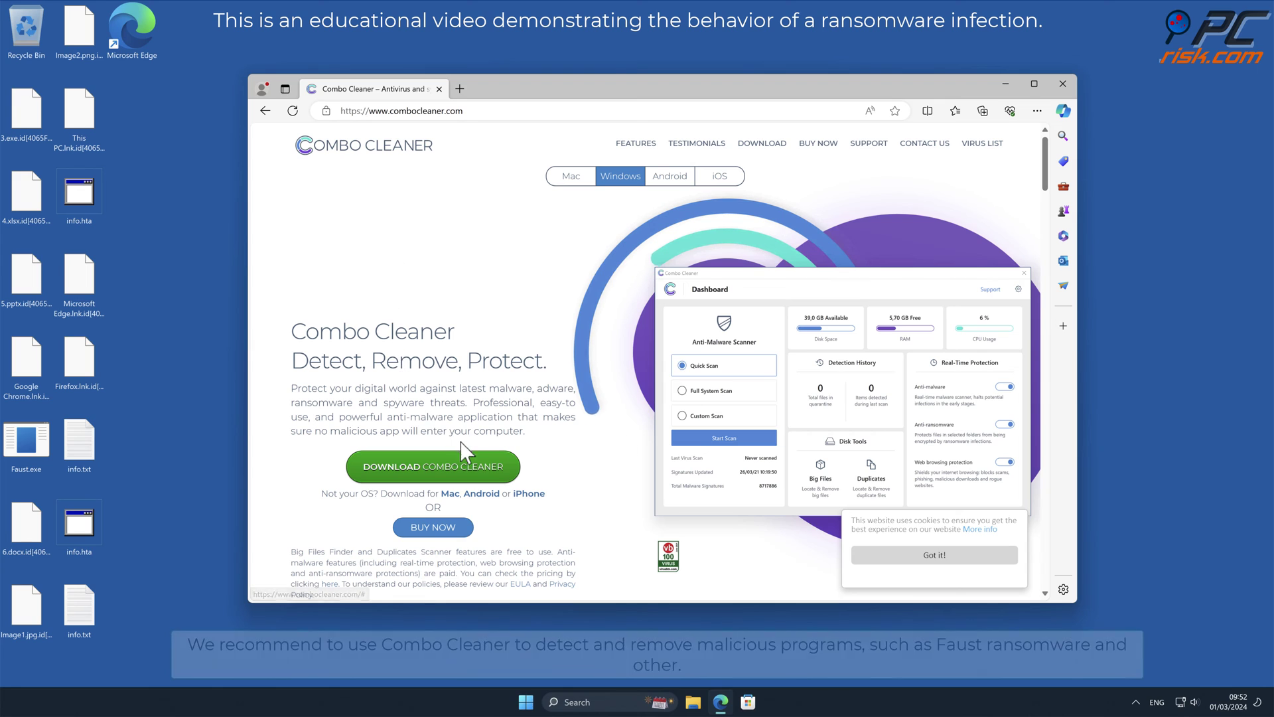
Download CCSetup.exe and install it through UAC and the setup wizard to completion.
click(502, 470)
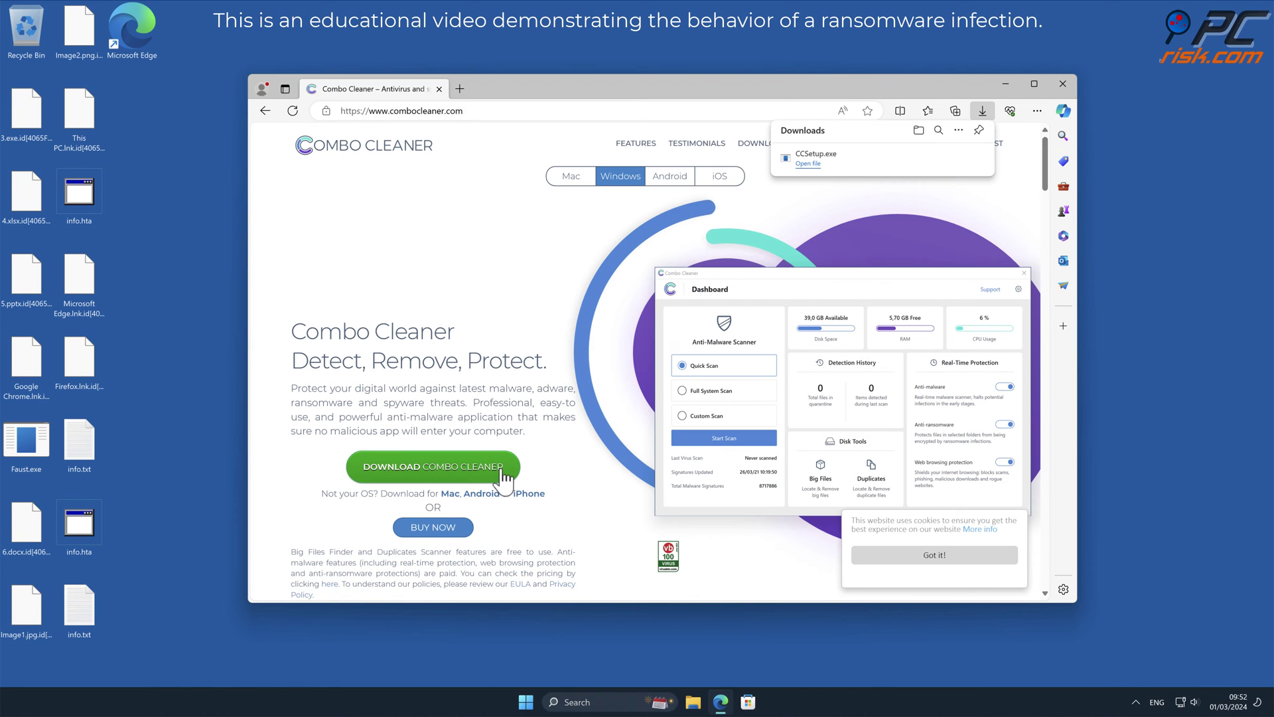
click(808, 164)
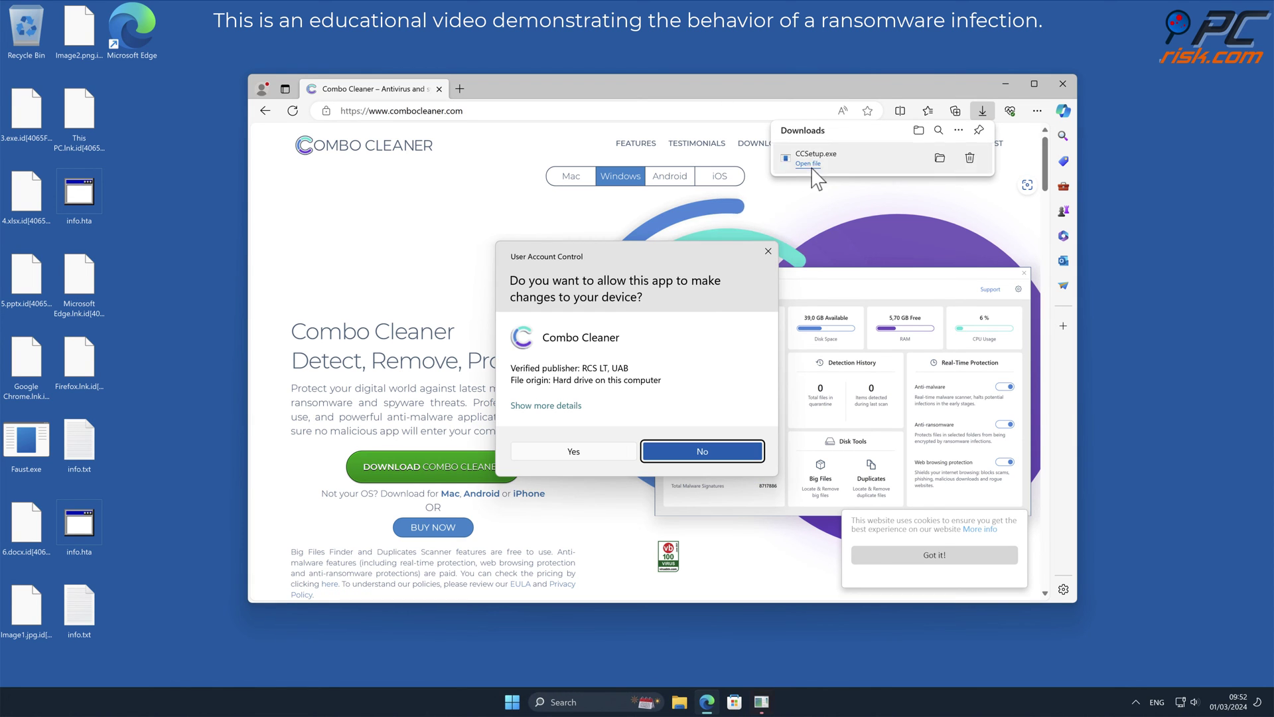
click(580, 454)
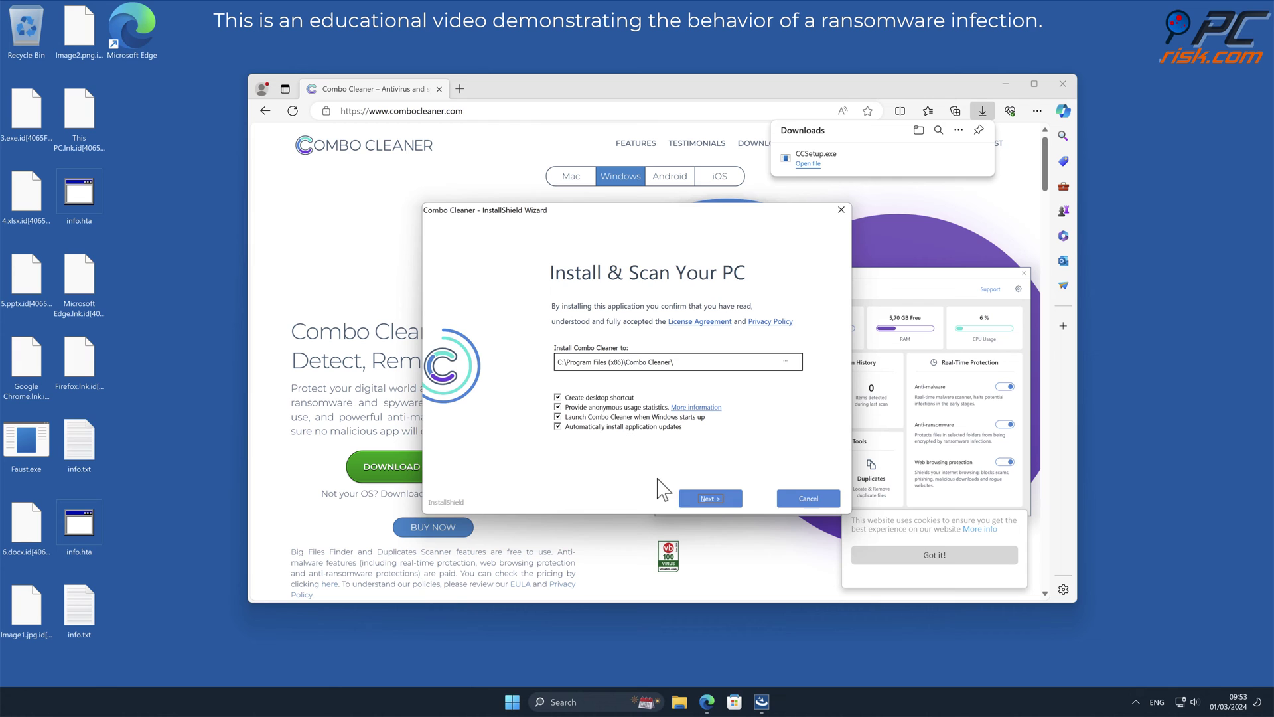
click(720, 498)
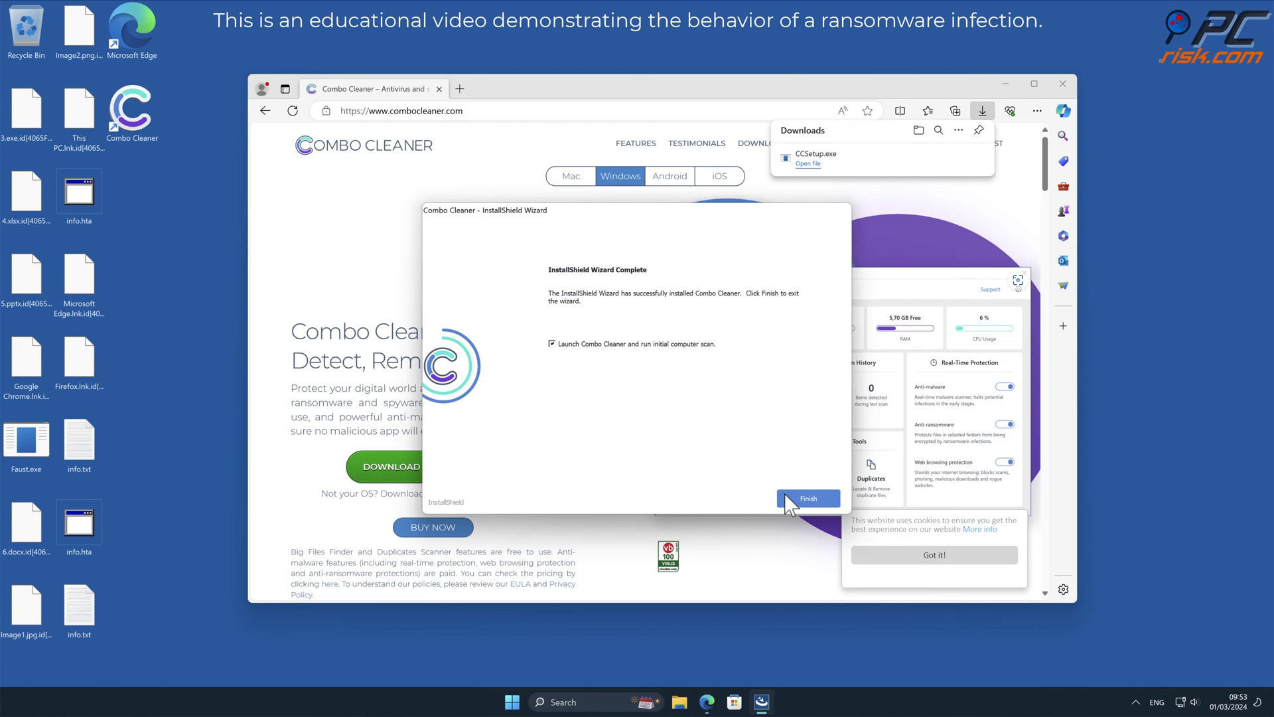
click(820, 501)
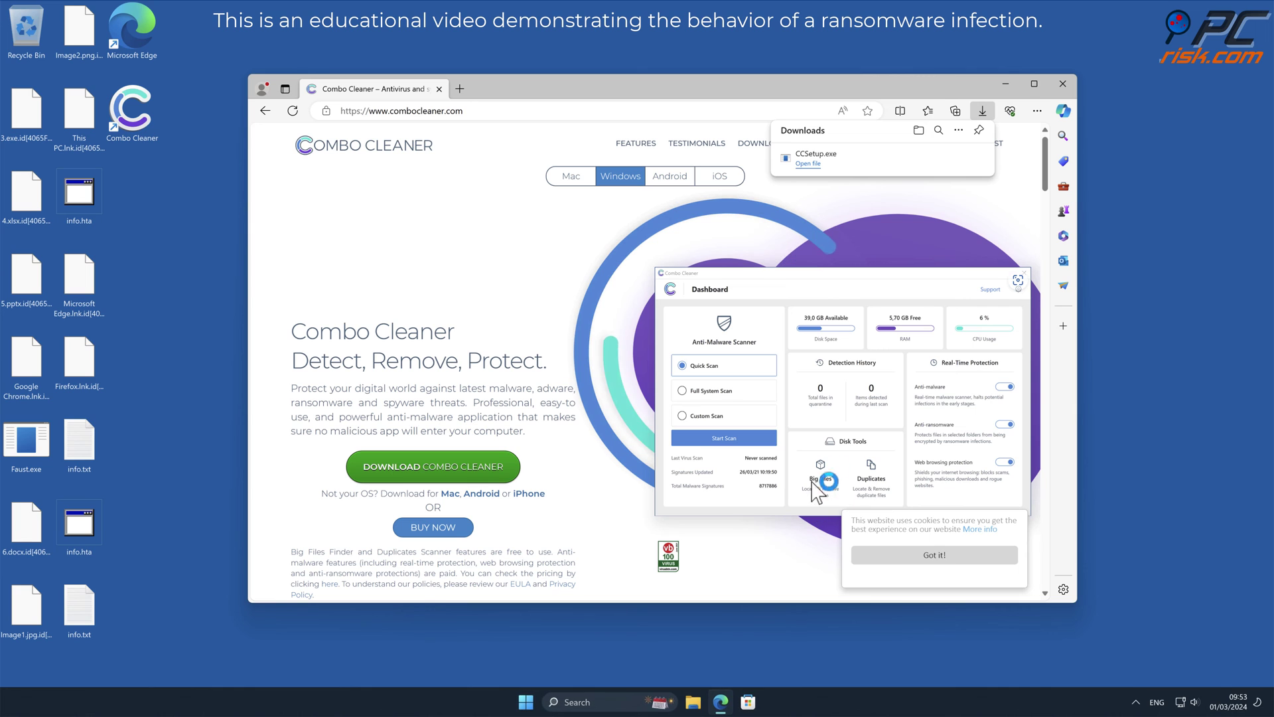
Close Edge, activate the license, and quarantine the four Trojan.Ransom.PHU detections.
click(1063, 84)
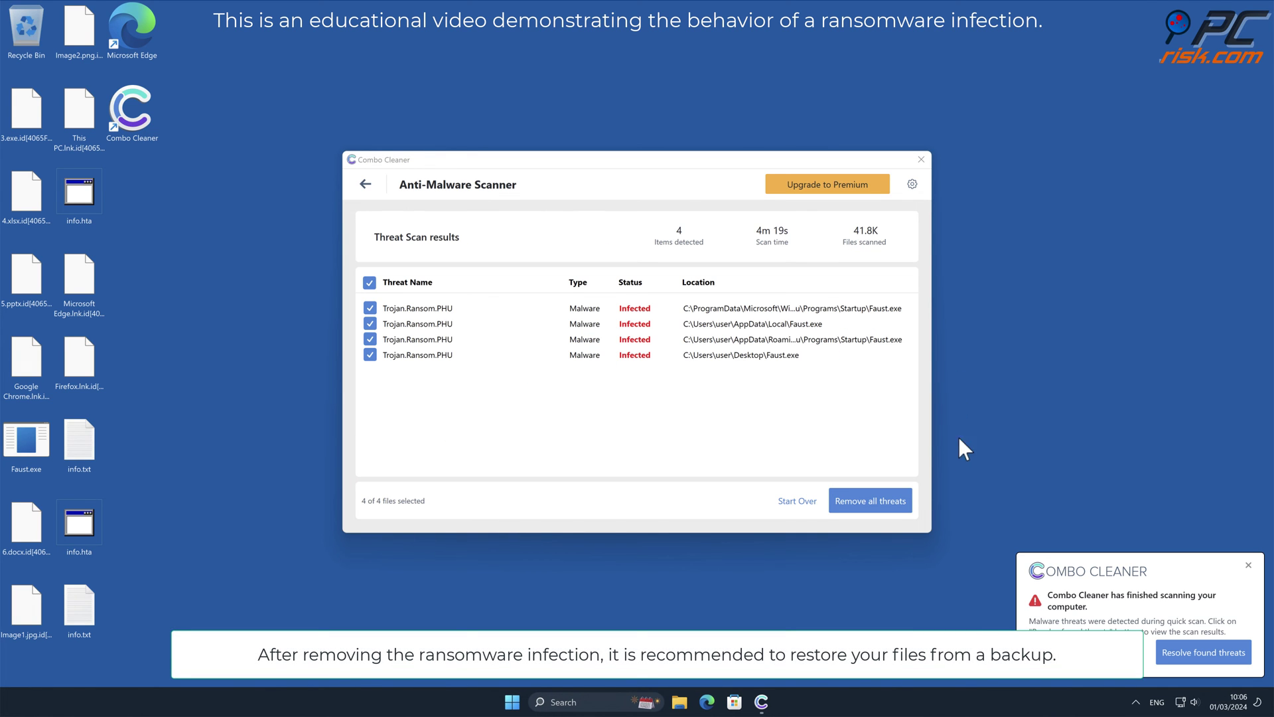
click(897, 510)
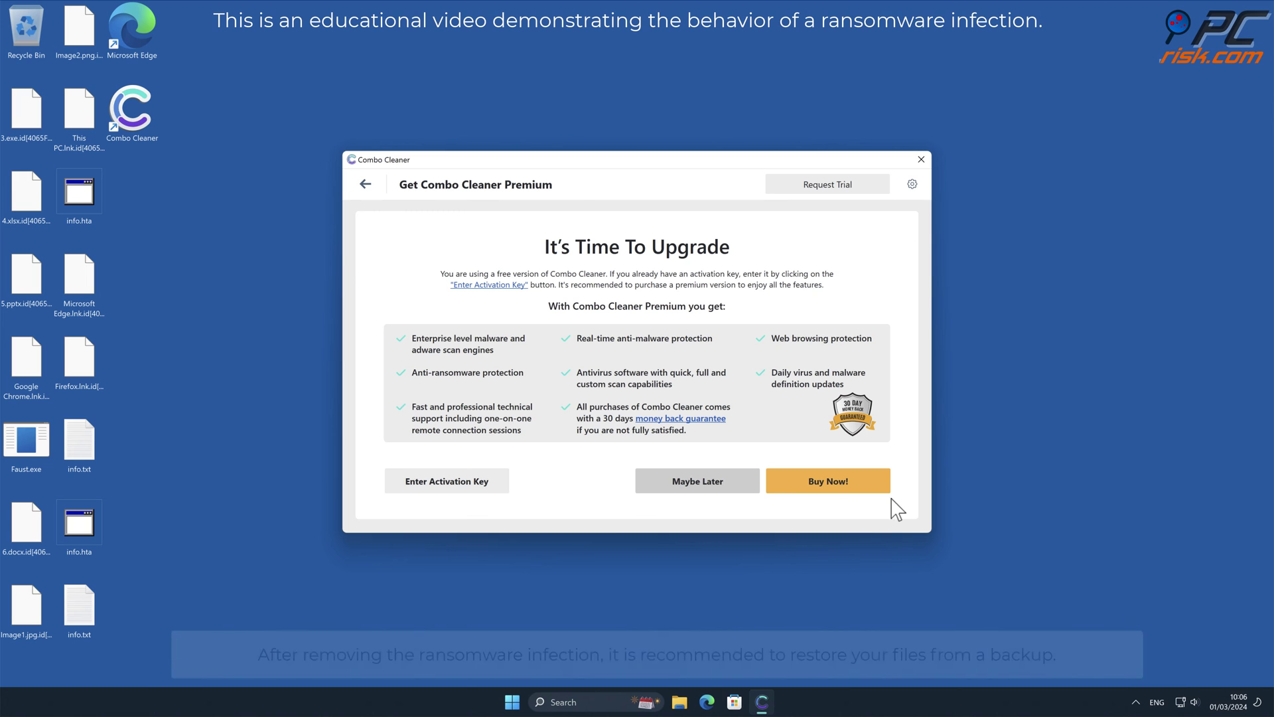
click(490, 483)
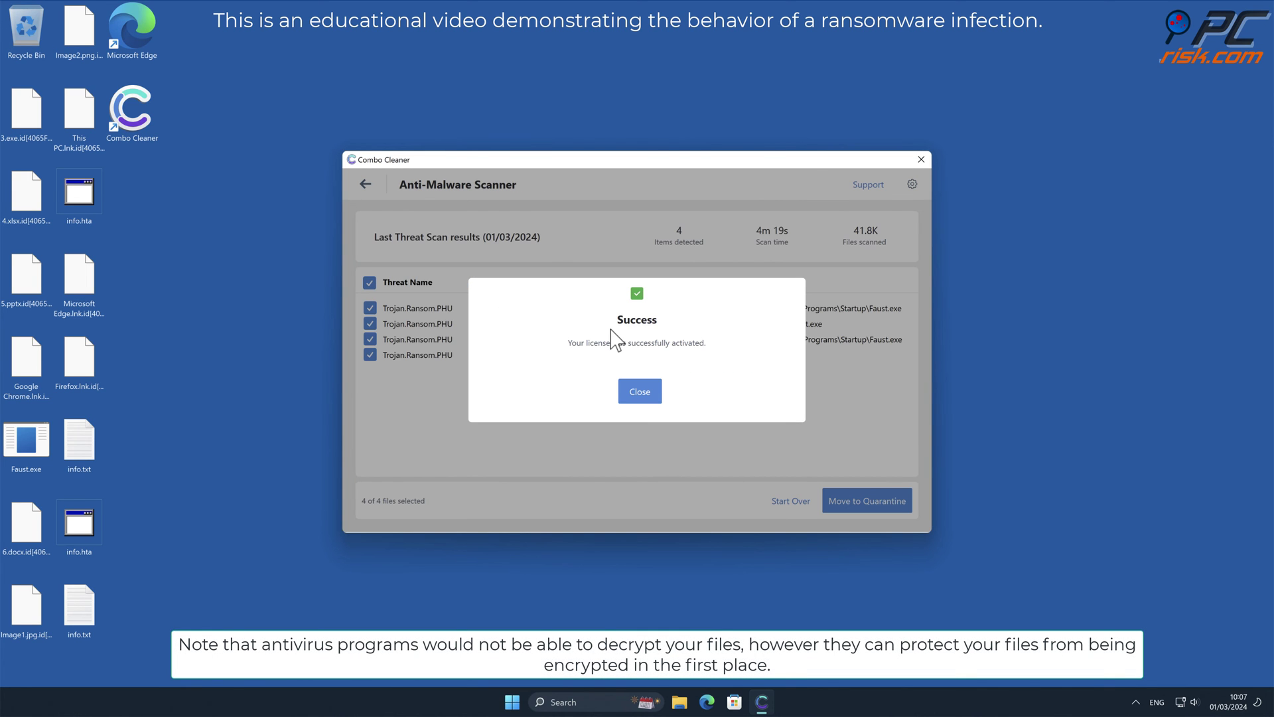
click(641, 392)
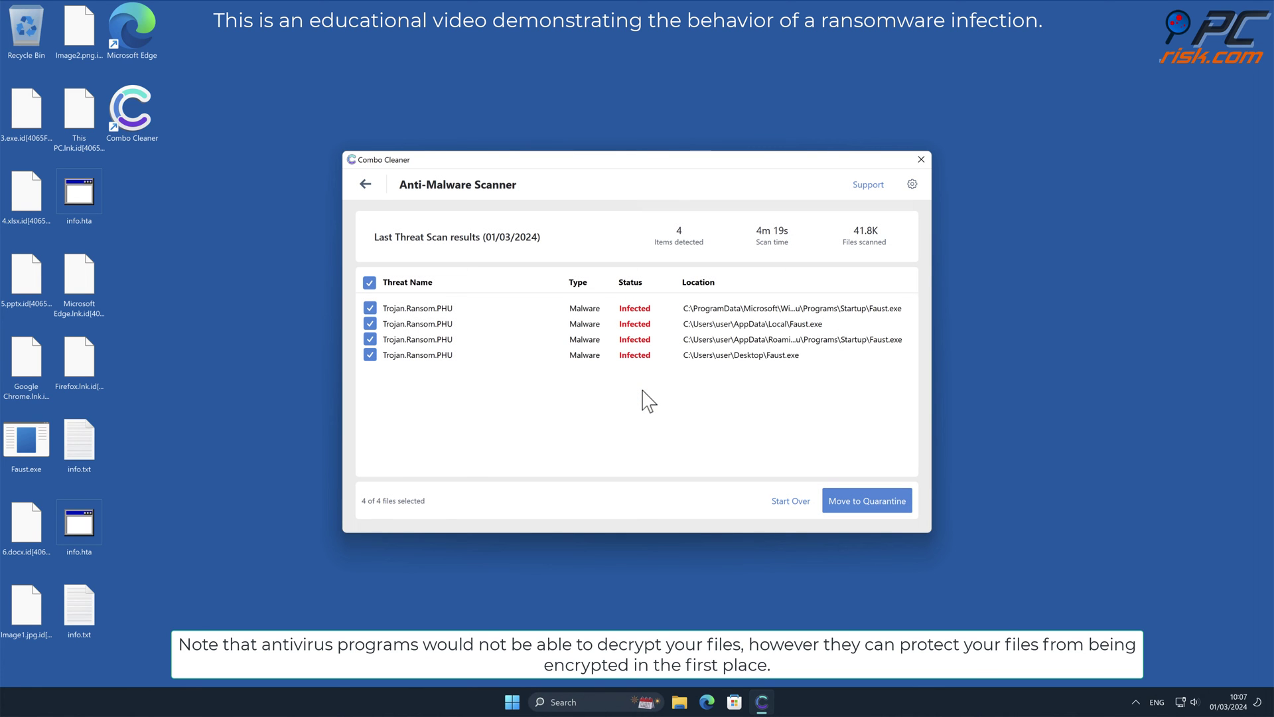
click(892, 503)
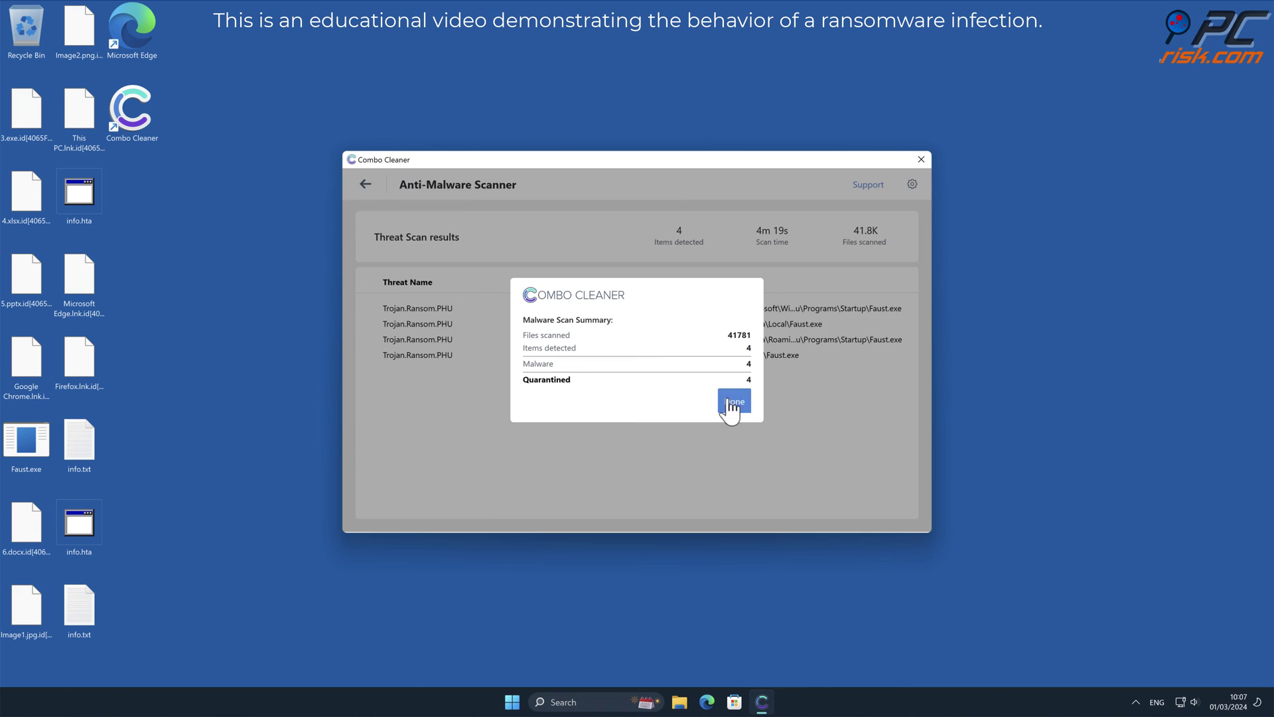
Turn on anti-ransomware protection for the Desktop folder, then return to the dashboard.
click(730, 399)
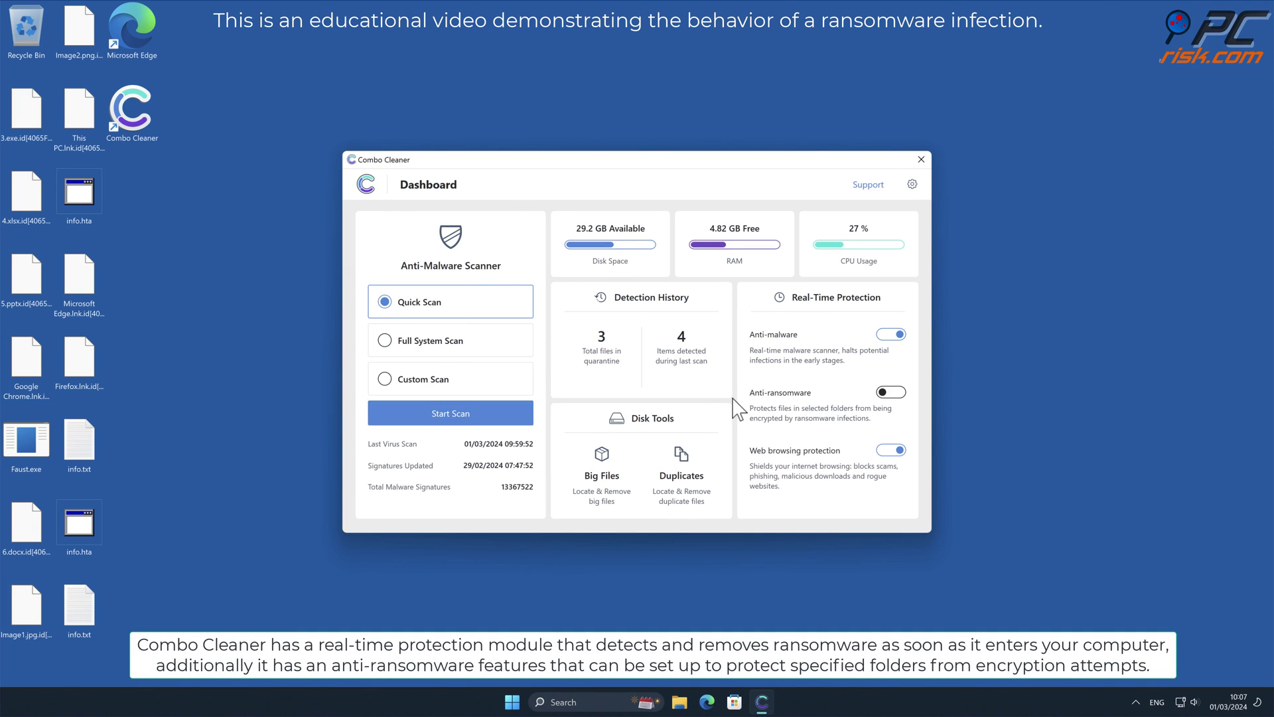
click(888, 394)
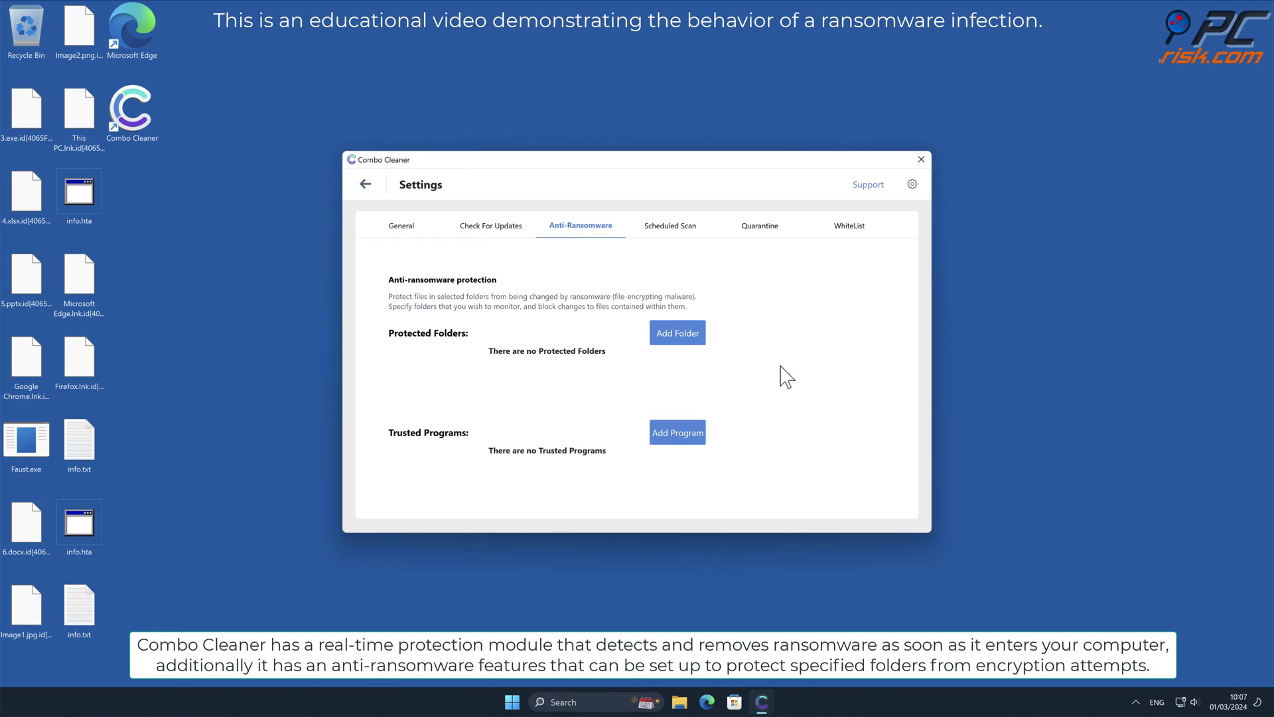
click(696, 332)
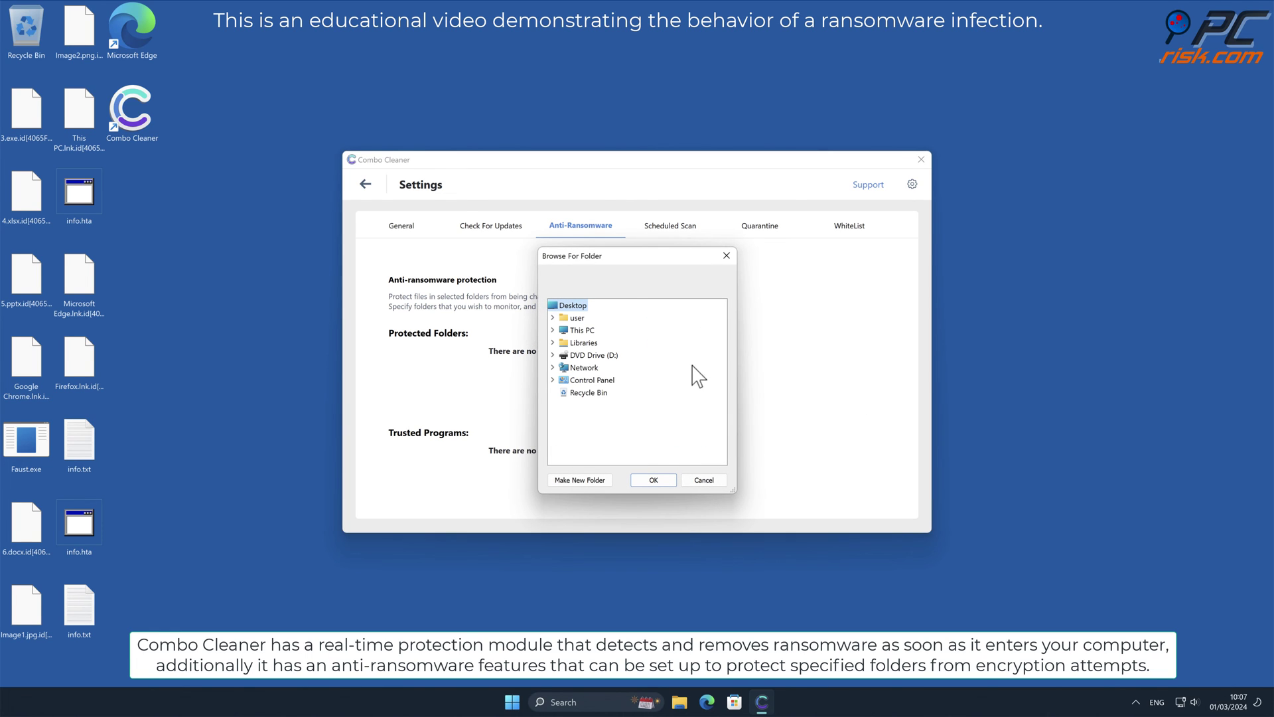
click(665, 483)
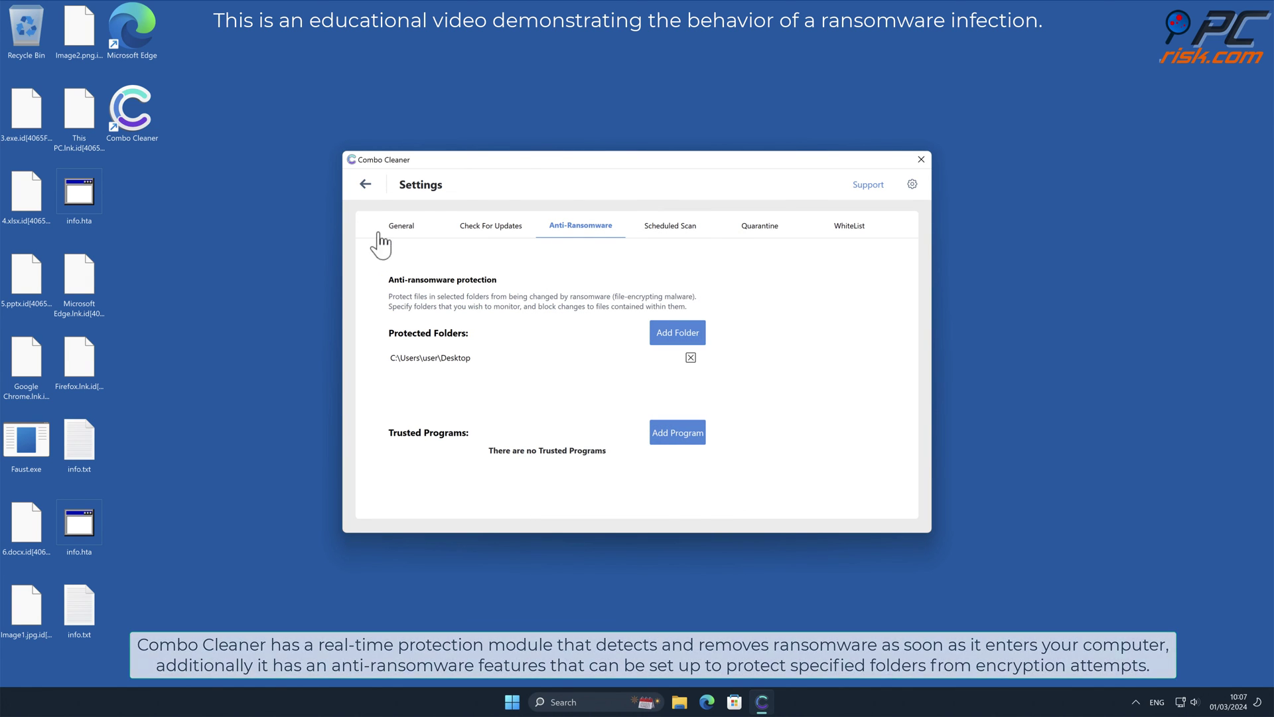
click(366, 186)
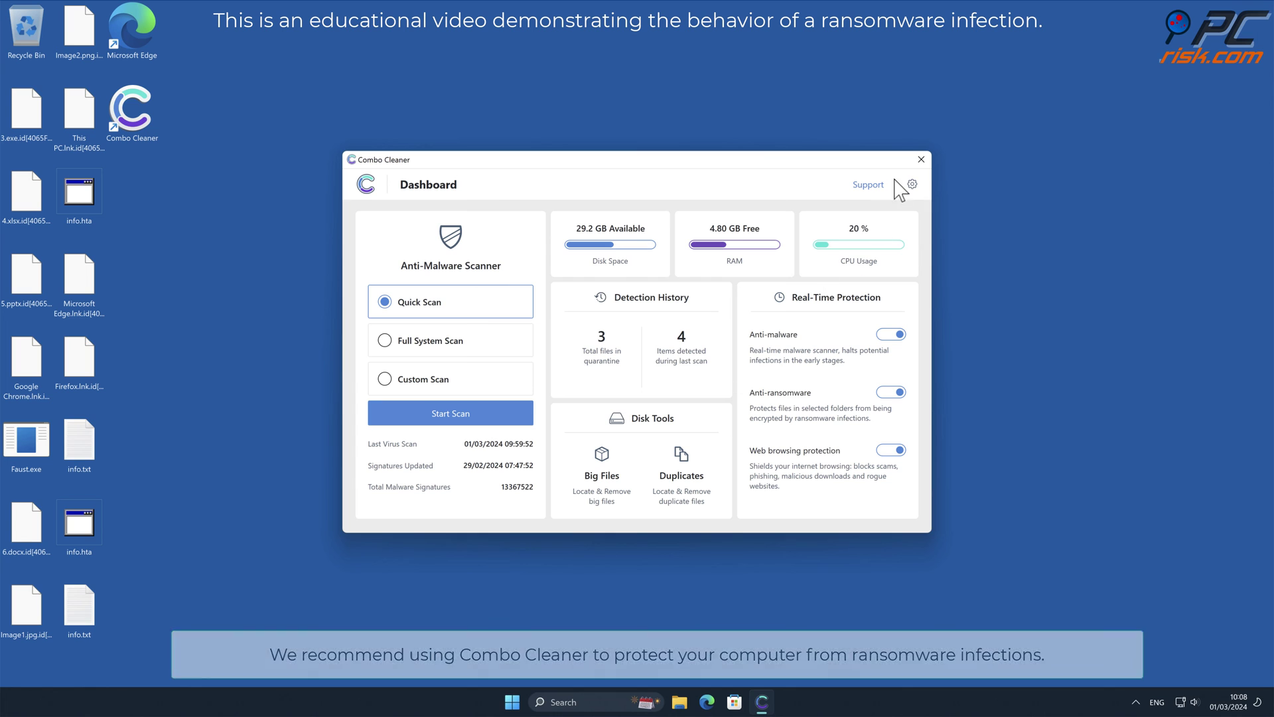
Close the Combo Cleaner window with its X button.
click(920, 160)
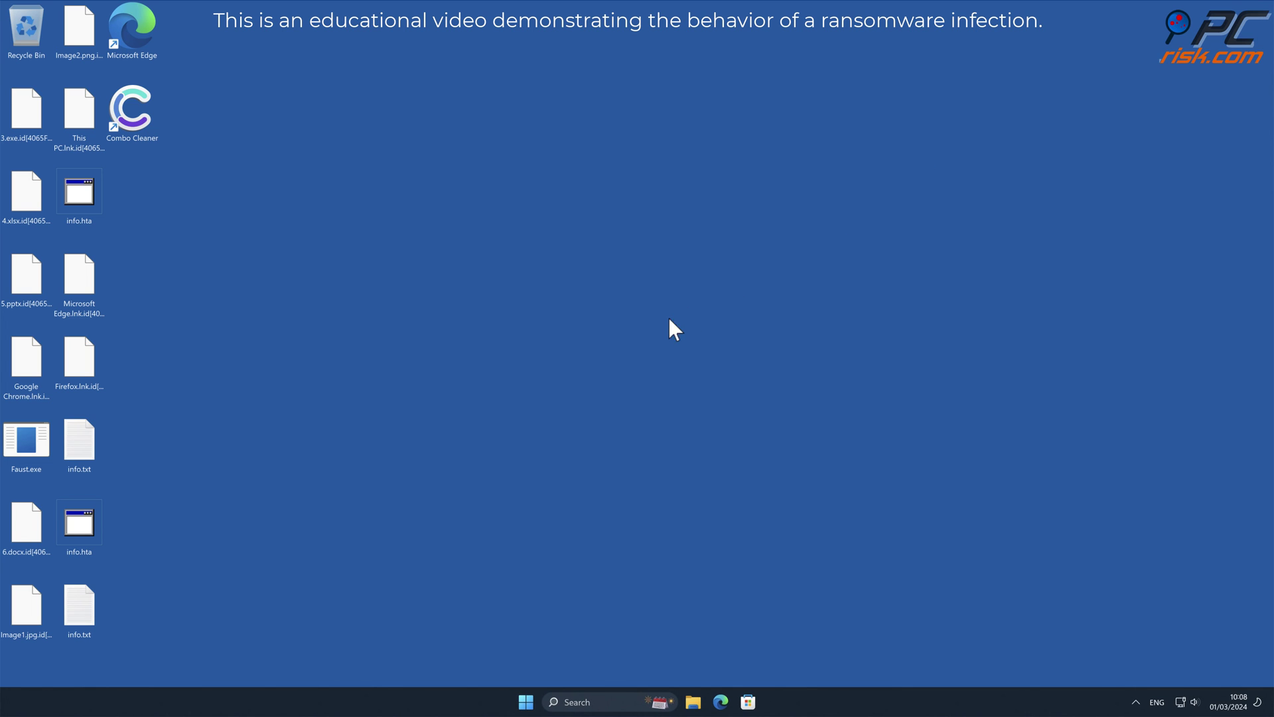